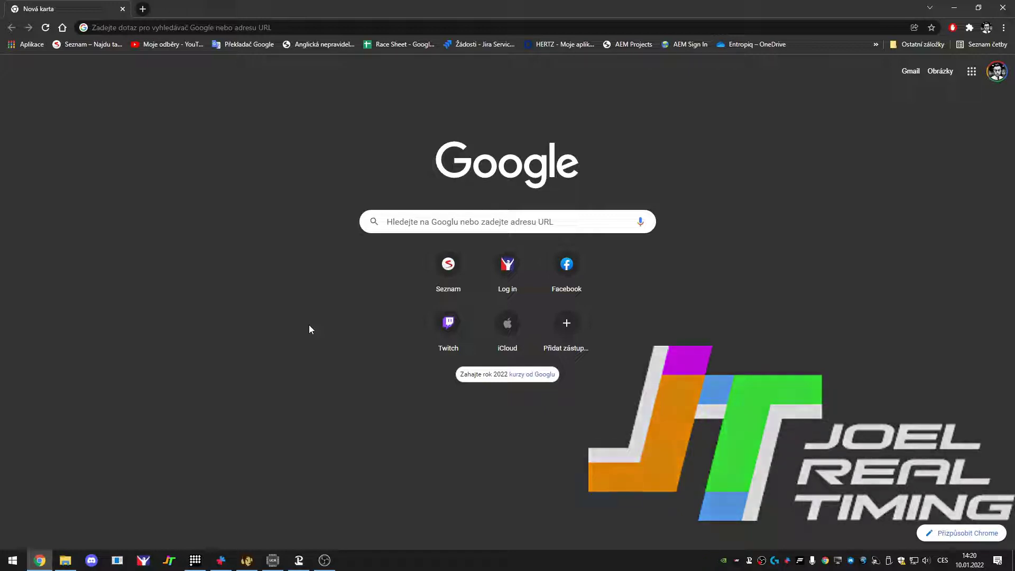
Open the joel-real-timing.com website and switch it to English.
{"action": "left_click", "coordinate": [126, 29]}
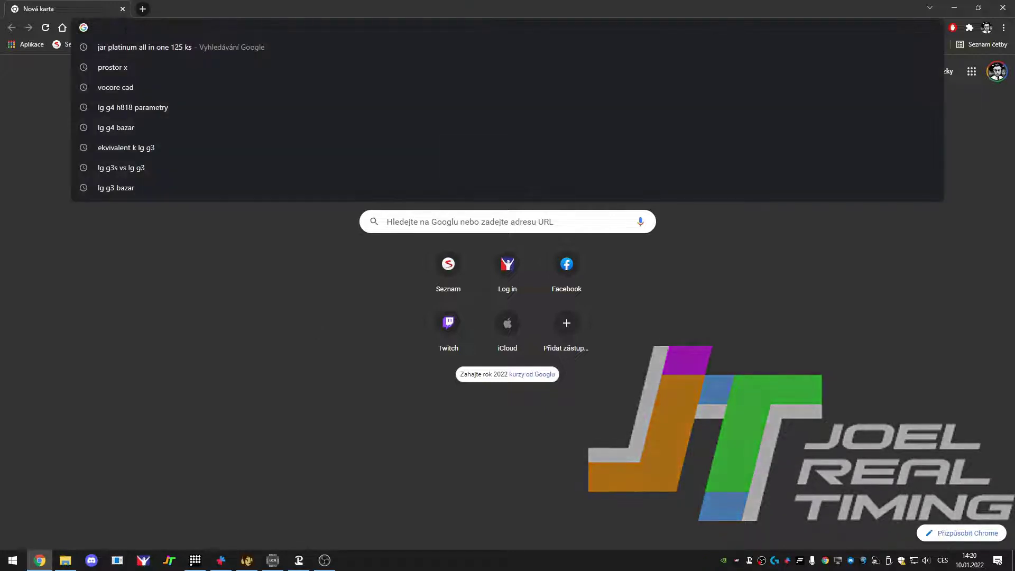
{"action": "type", "text": "jo"}
{"action": "key", "text": "Return"}
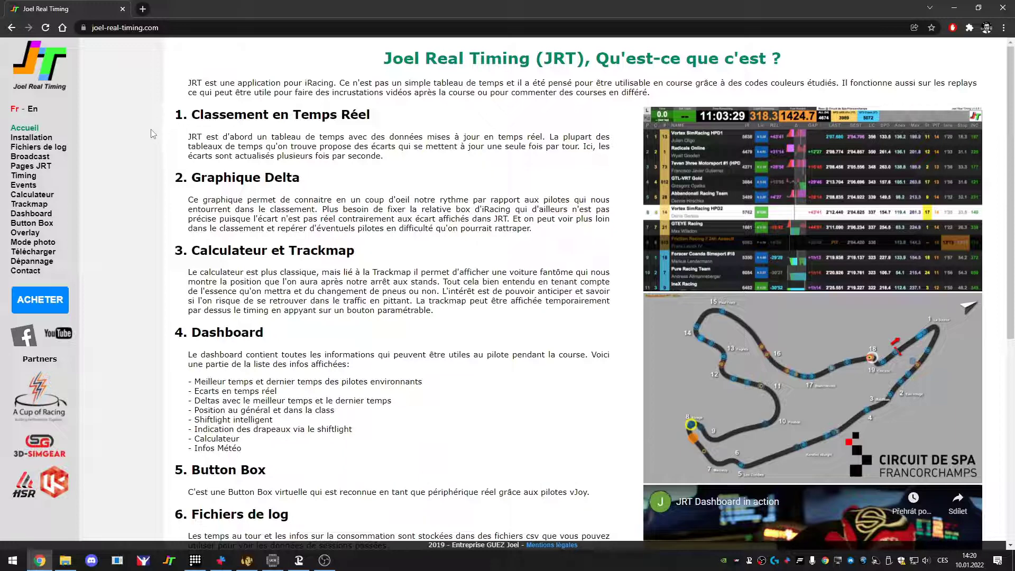
{"action": "left_click", "coordinate": [33, 109]}
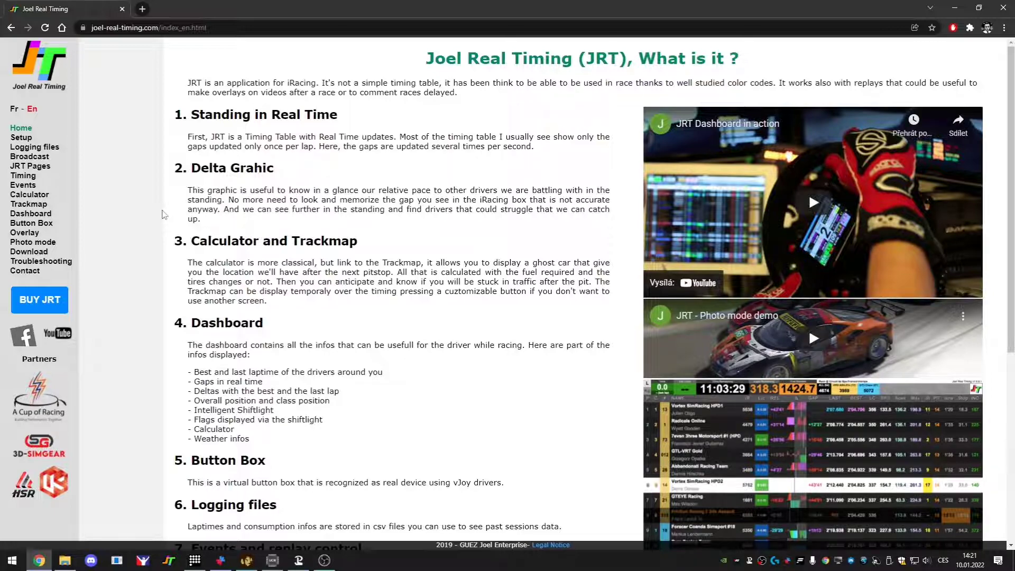
Open the JRT license purchase page and review the terms on usage time and updates.
{"action": "left_click", "coordinate": [39, 299]}
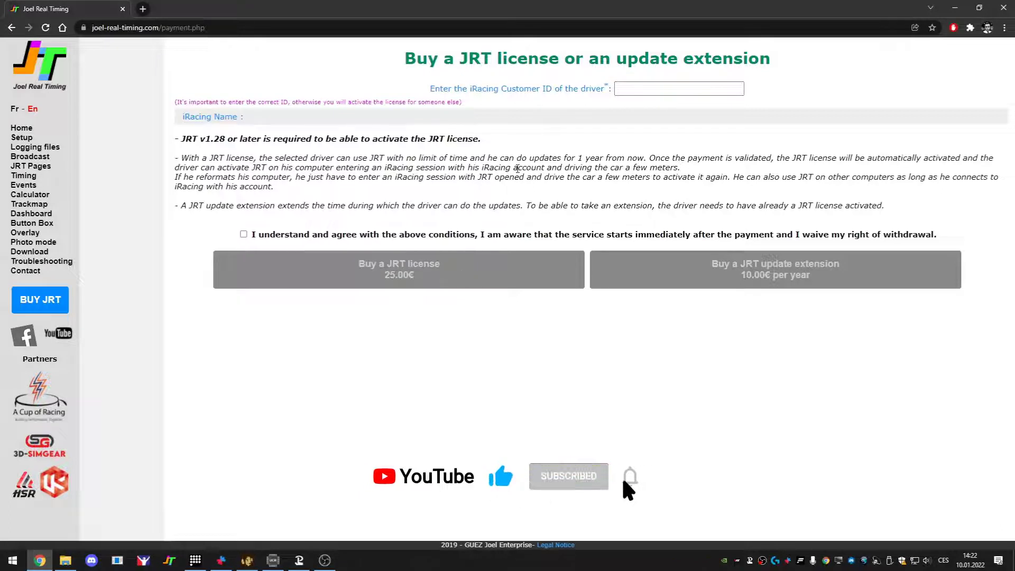
{"action": "left_click_drag", "start_coordinate": [369, 157], "coordinate": [647, 158]}
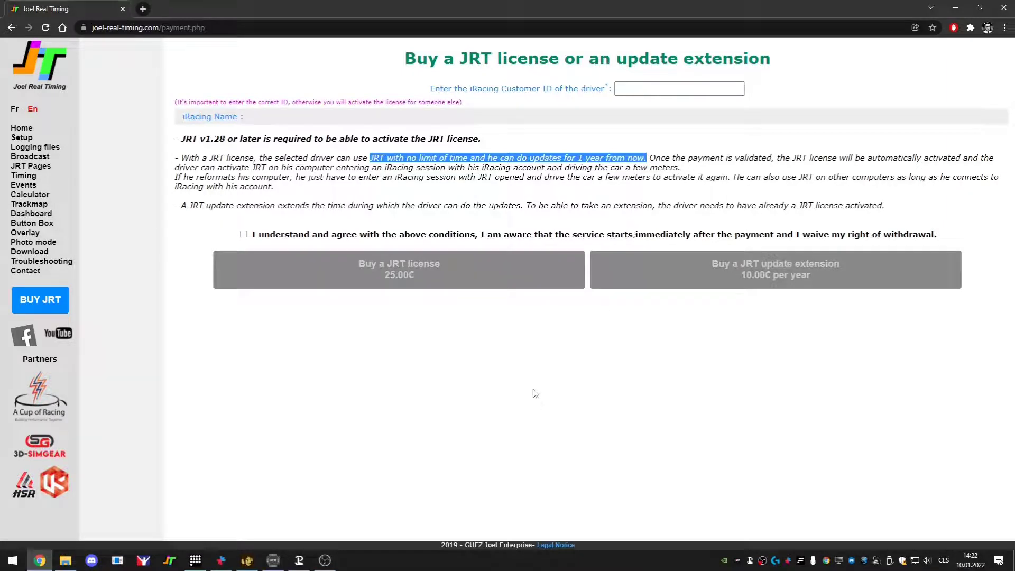
{"action": "left_click", "coordinate": [646, 172]}
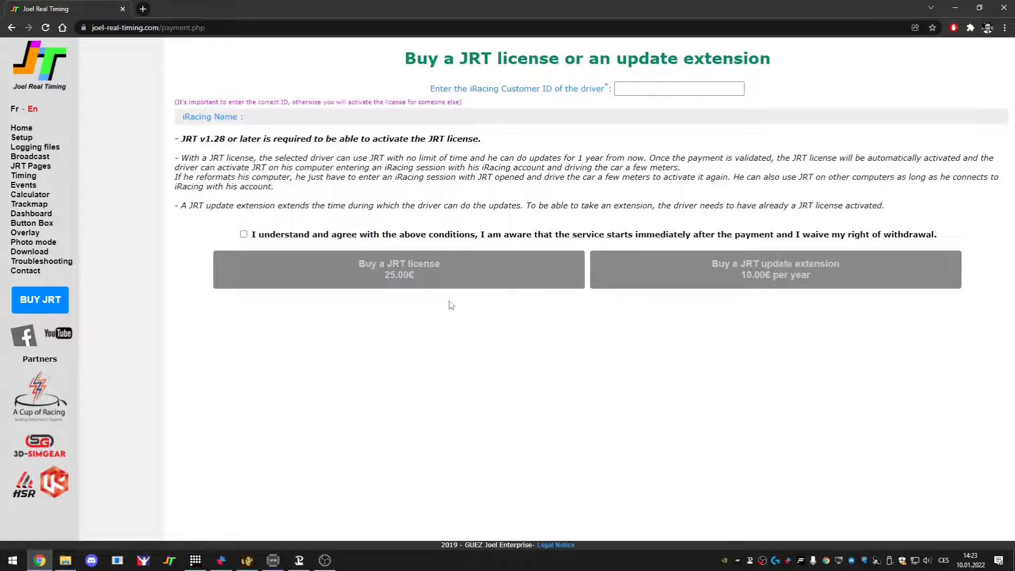
Open the JRT download page and skim the list of released versions.
{"action": "left_click", "coordinate": [35, 252]}
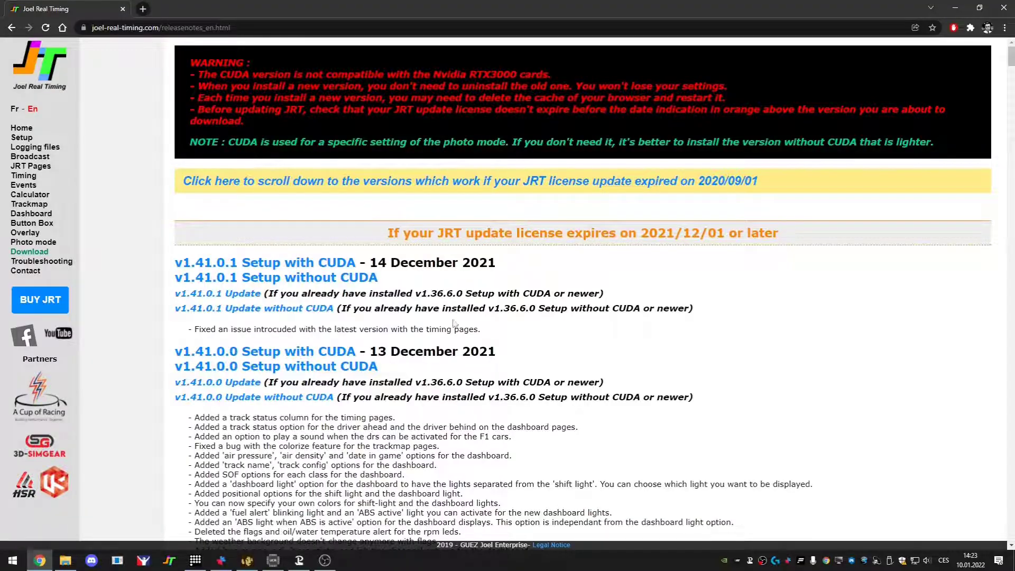
{"action": "scroll", "coordinate": [455, 317], "scroll_direction": "down", "scroll_amount": 20}
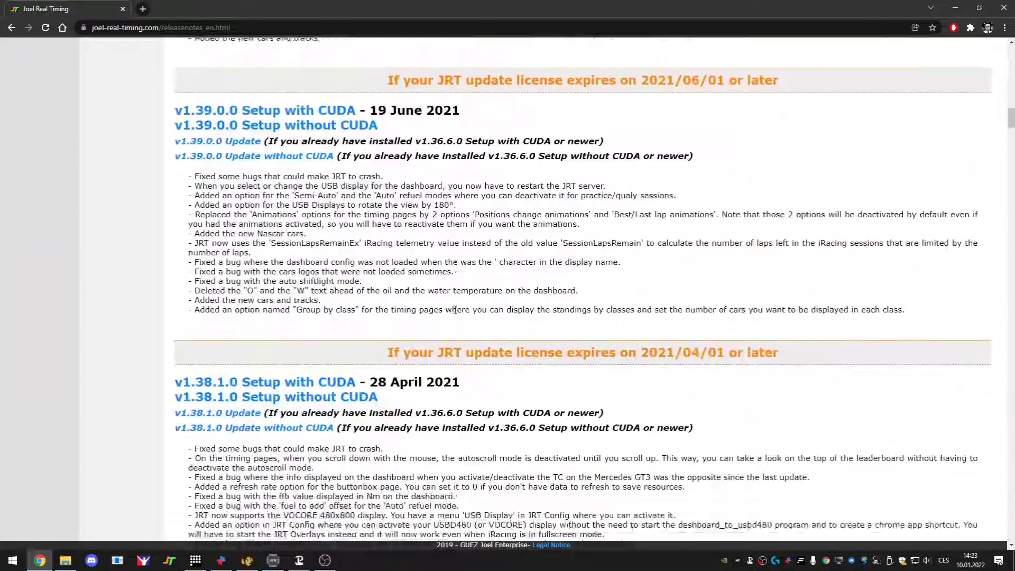
{"action": "scroll", "coordinate": [454, 309], "scroll_direction": "down", "scroll_amount": 5}
{"action": "scroll", "coordinate": [456, 309], "scroll_direction": "up", "scroll_amount": 20}
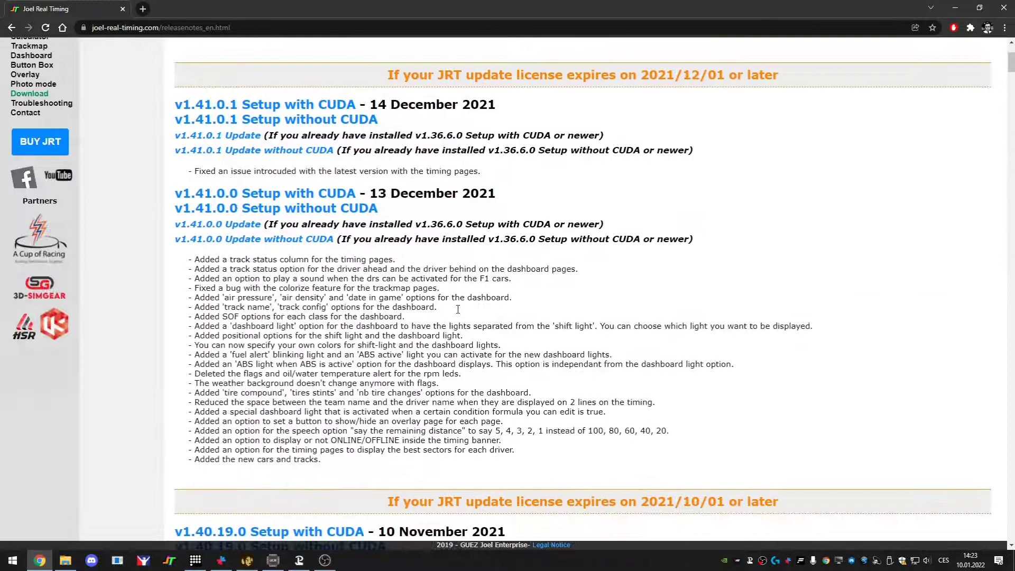
{"action": "scroll", "coordinate": [458, 309], "scroll_direction": "up", "scroll_amount": 3}
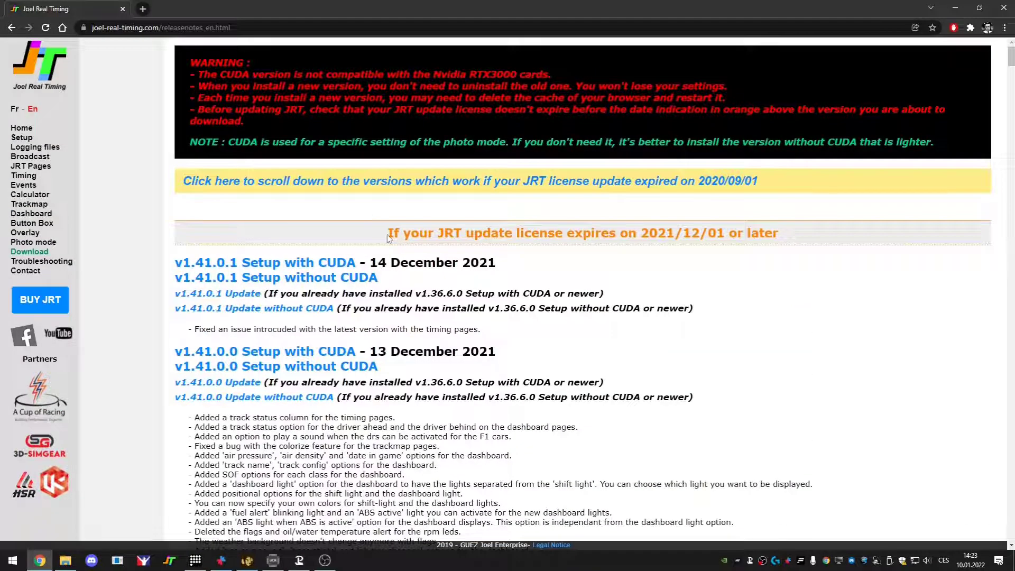
Examine the update license expiry date required for each group of JRT versions, down to the 2020/09/01 releases.
{"action": "left_click_drag", "start_coordinate": [387, 233], "coordinate": [487, 234]}
{"action": "scroll", "coordinate": [226, 285], "scroll_direction": "down", "scroll_amount": 20}
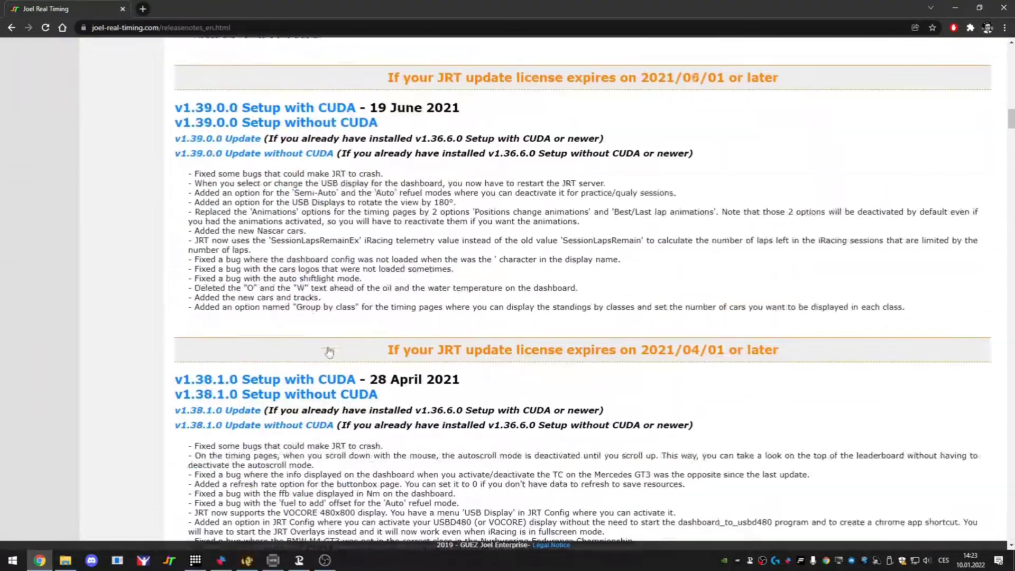
{"action": "scroll", "coordinate": [335, 347], "scroll_direction": "down", "scroll_amount": 20}
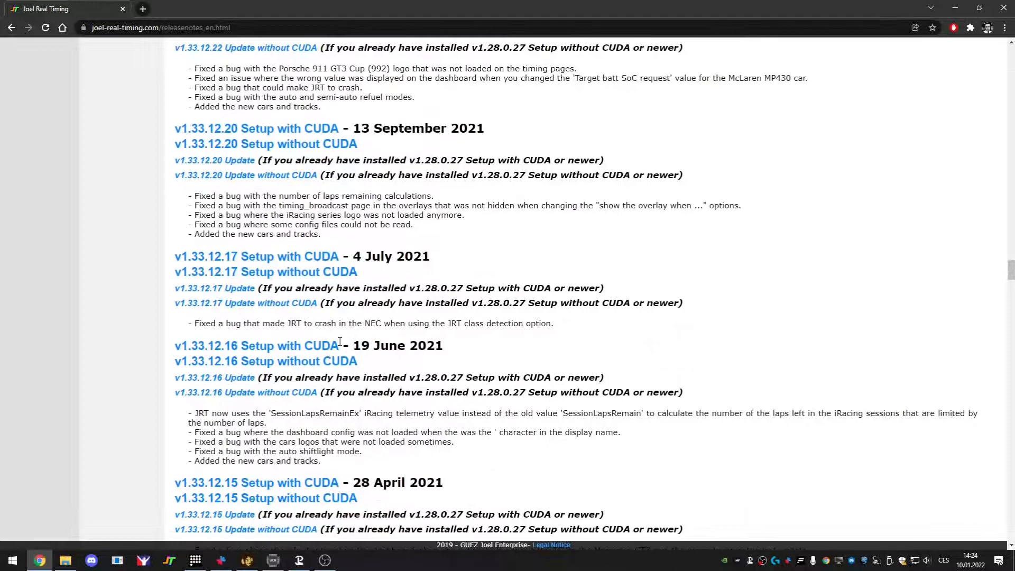
{"action": "scroll", "coordinate": [339, 341], "scroll_direction": "up", "scroll_amount": 9}
{"action": "scroll", "coordinate": [342, 342], "scroll_direction": "down", "scroll_amount": 8}
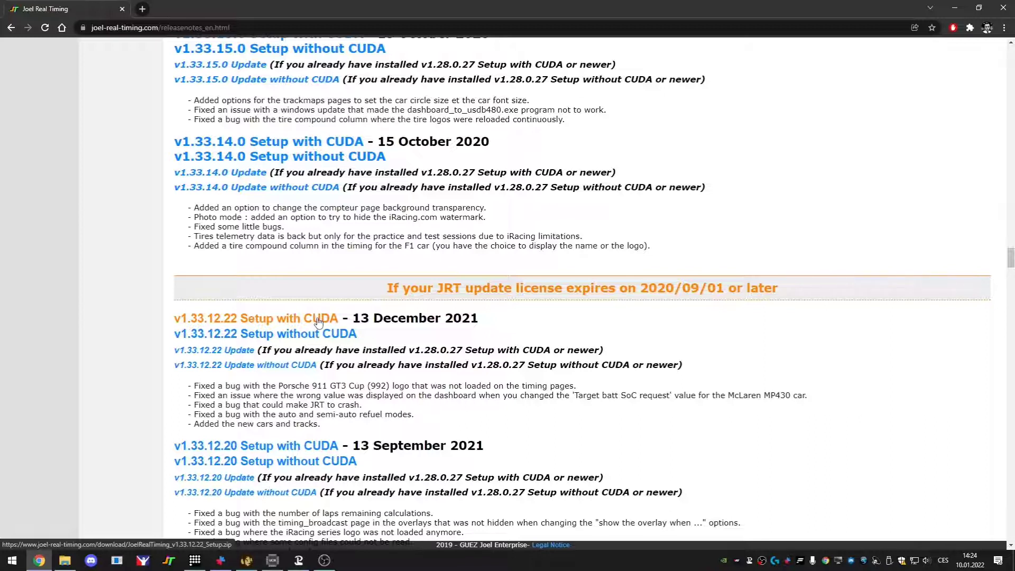
{"action": "scroll", "coordinate": [321, 278], "scroll_direction": "up", "scroll_amount": 1}
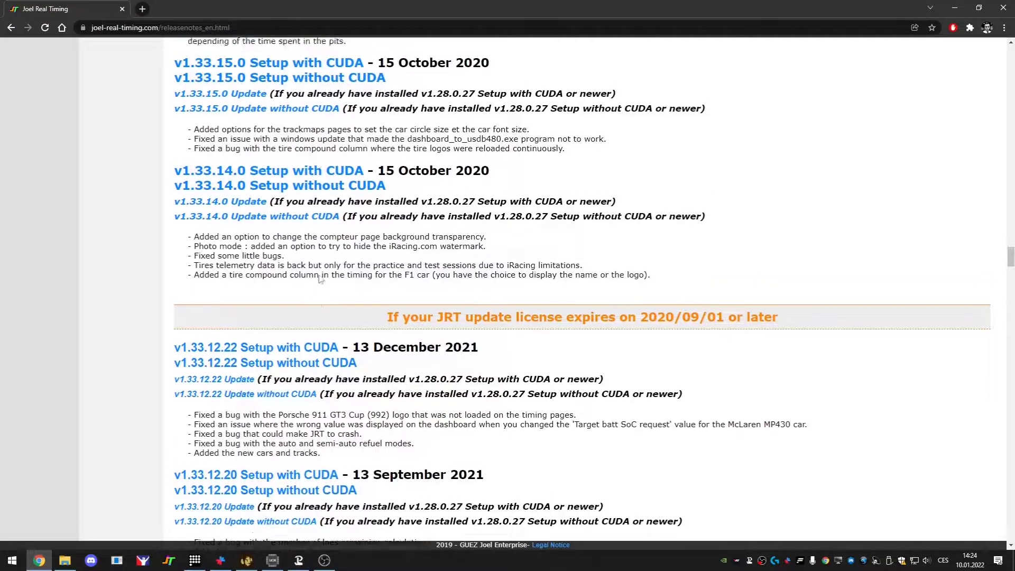
{"action": "scroll", "coordinate": [320, 278], "scroll_direction": "up", "scroll_amount": 8}
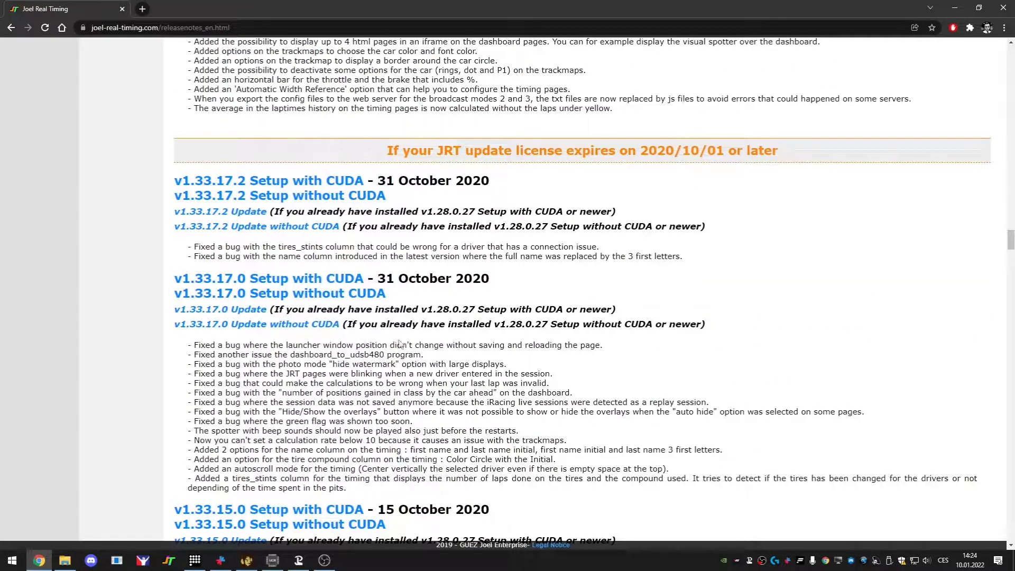
{"action": "right_click", "coordinate": [401, 339]}
{"action": "left_click", "coordinate": [376, 295]}
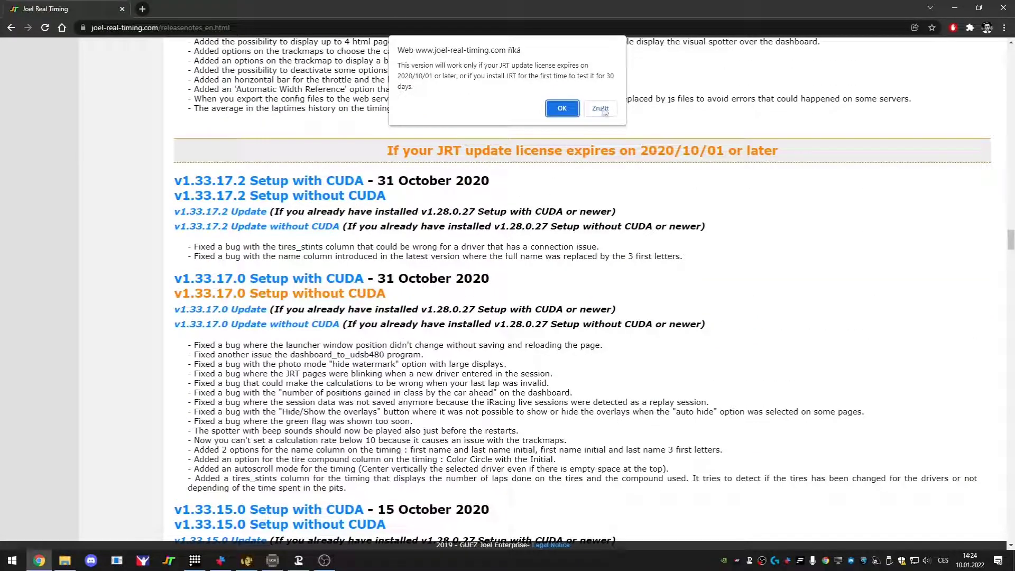
{"action": "key", "text": "Return"}
Download the v1.41.0.1 Setup without CUDA package from the newest release.
{"action": "scroll", "coordinate": [381, 357], "scroll_direction": "up", "scroll_amount": 17}
{"action": "scroll", "coordinate": [380, 357], "scroll_direction": "up", "scroll_amount": 20}
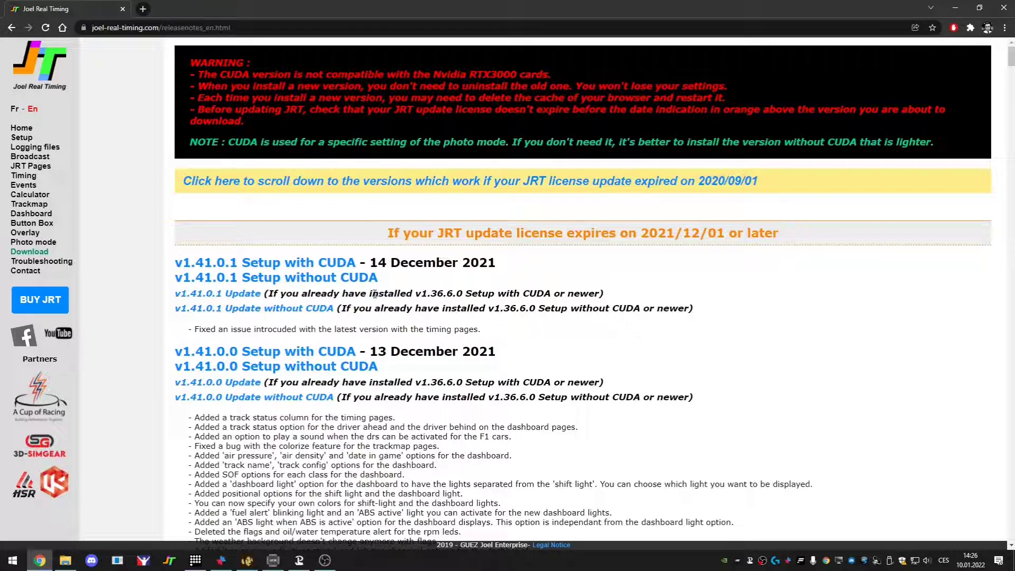
{"action": "left_click", "coordinate": [312, 285]}
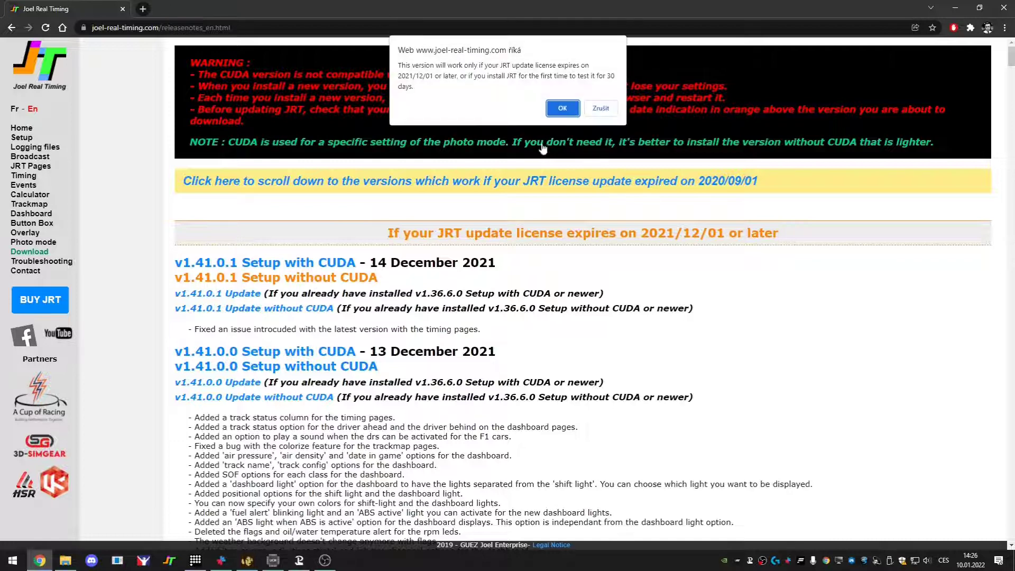
{"action": "left_click", "coordinate": [593, 106]}
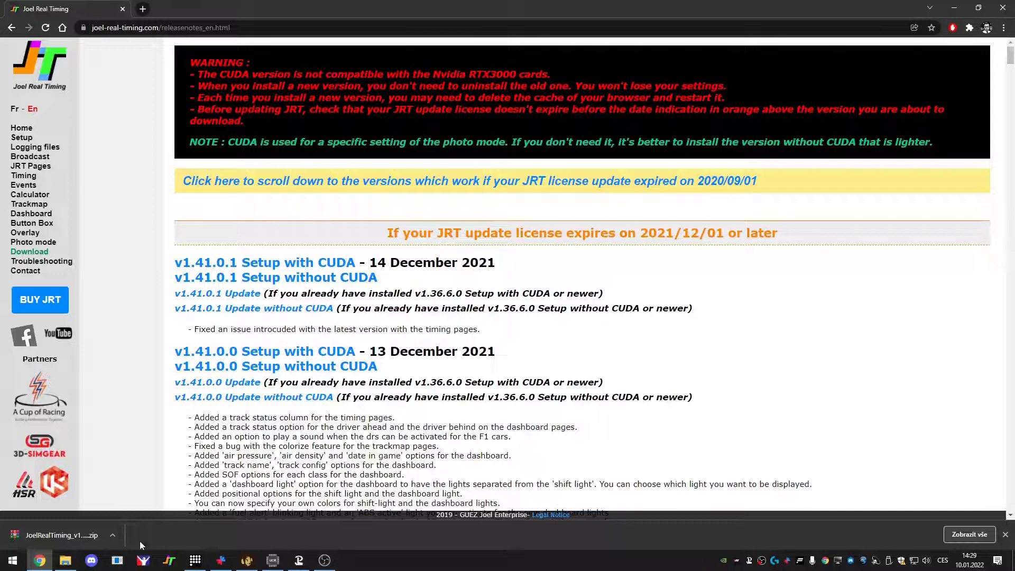
Switch to File Explorer and open the Joel Real Timing - no CUDA folder on drive C:.
{"action": "left_click", "coordinate": [65, 560]}
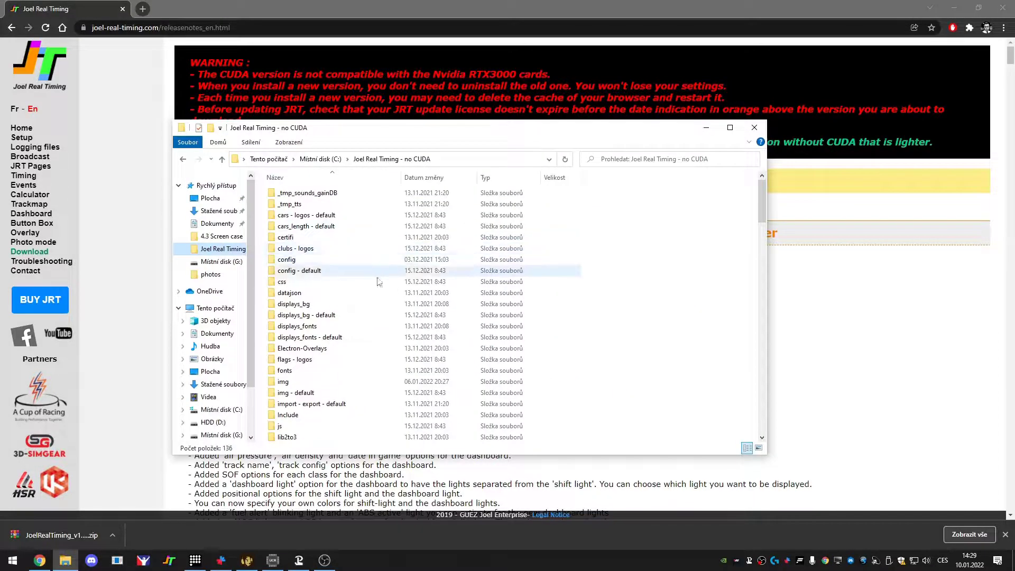
{"action": "mouse_move", "coordinate": [379, 287]}
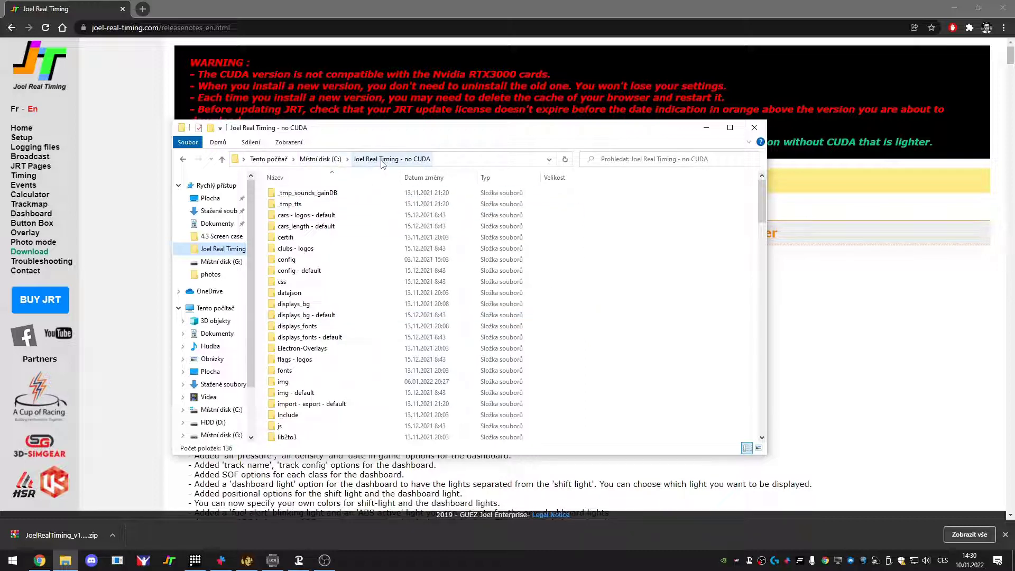
{"action": "left_click", "coordinate": [321, 158]}
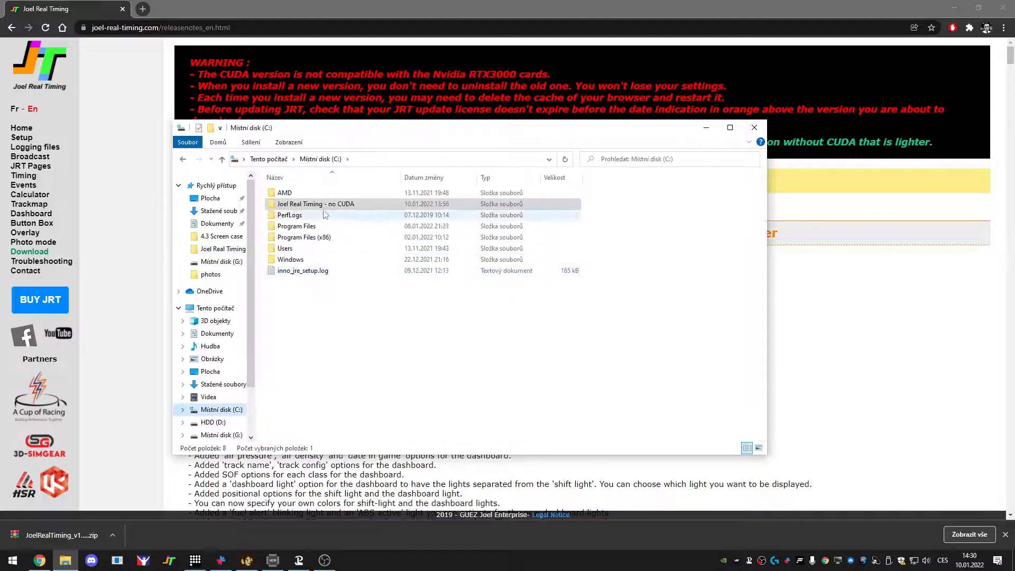
{"action": "double_click", "coordinate": [333, 206]}
Launch the JRT Server no CUDA shortcut from the installation folder and view the beginning of its startup log.
{"action": "scroll", "coordinate": [430, 305], "scroll_direction": "down", "scroll_amount": 10}
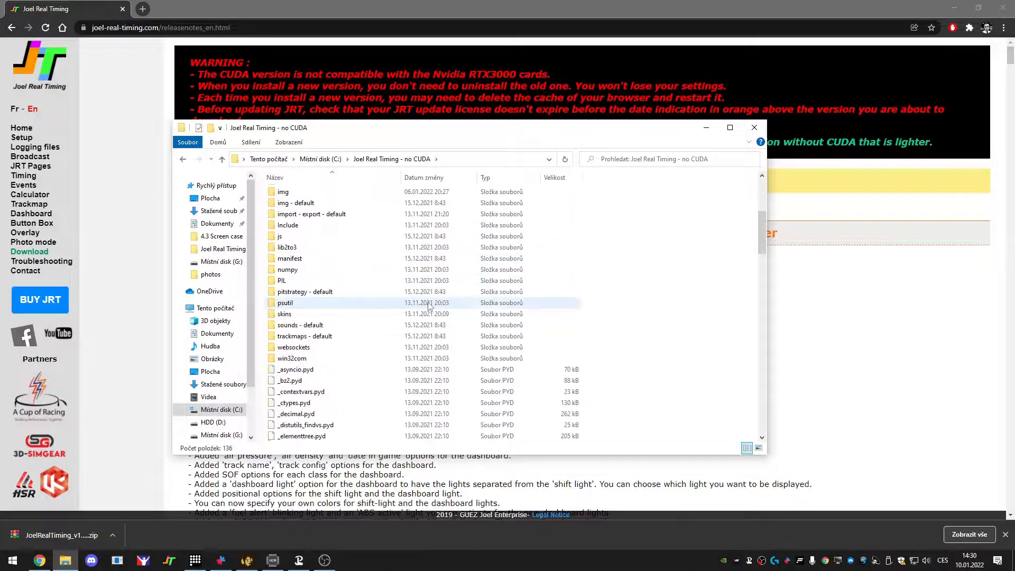
{"action": "scroll", "coordinate": [430, 305], "scroll_direction": "down", "scroll_amount": 15}
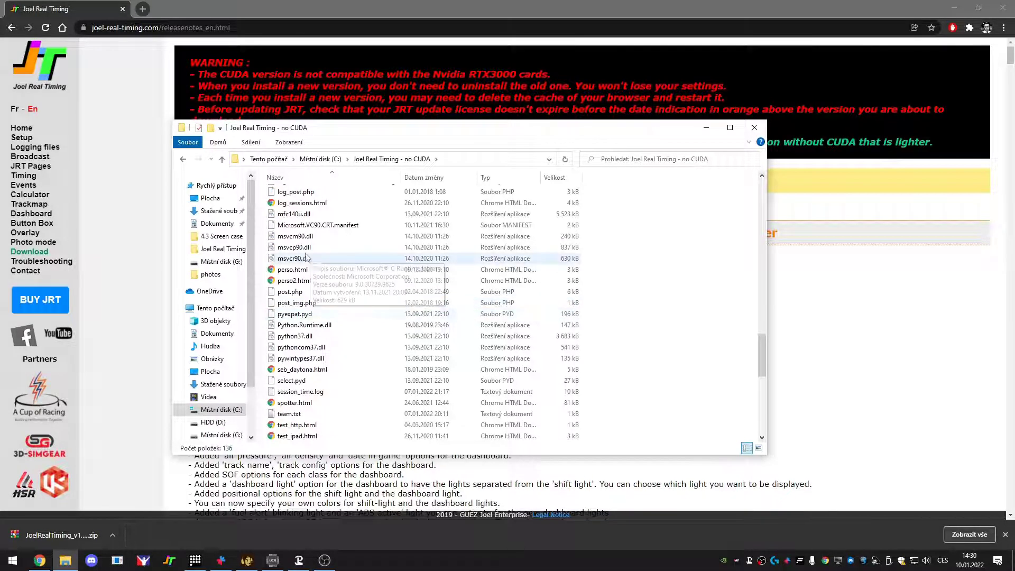
{"action": "scroll", "coordinate": [369, 288], "scroll_direction": "up", "scroll_amount": 20}
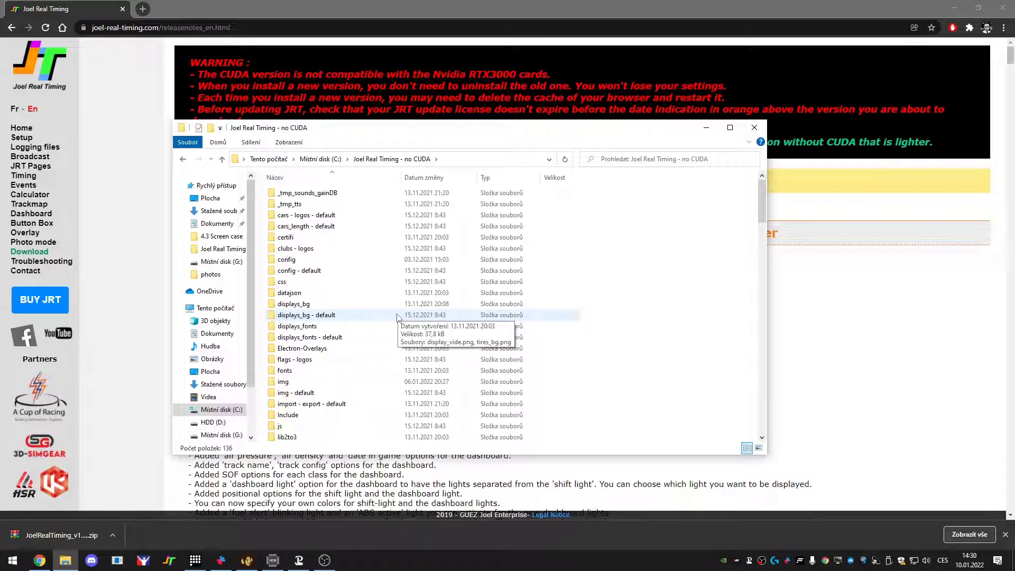
{"action": "type", "text": "j"}
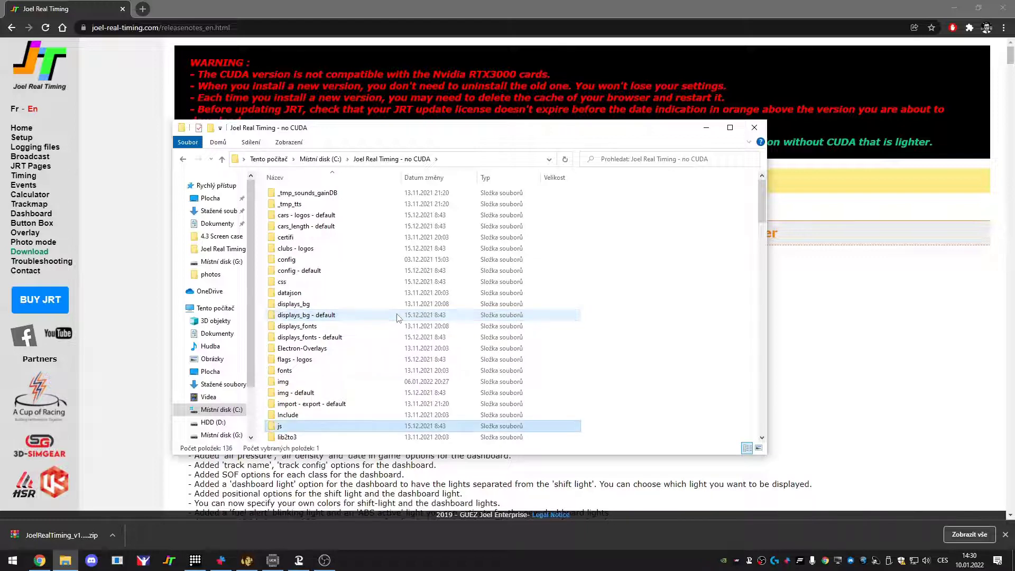
{"action": "type", "text": "rt server n"}
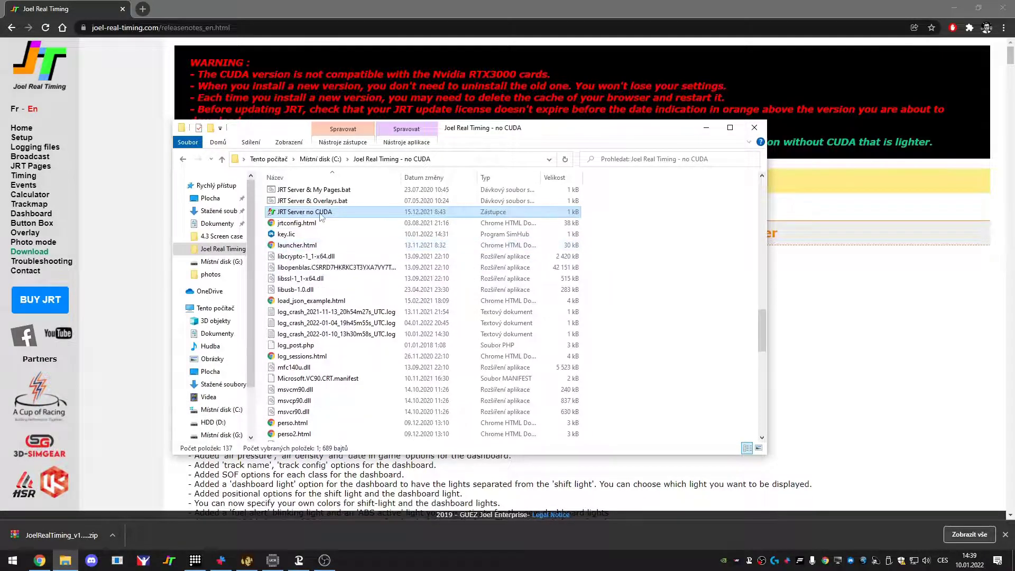
{"action": "key", "text": "Return"}
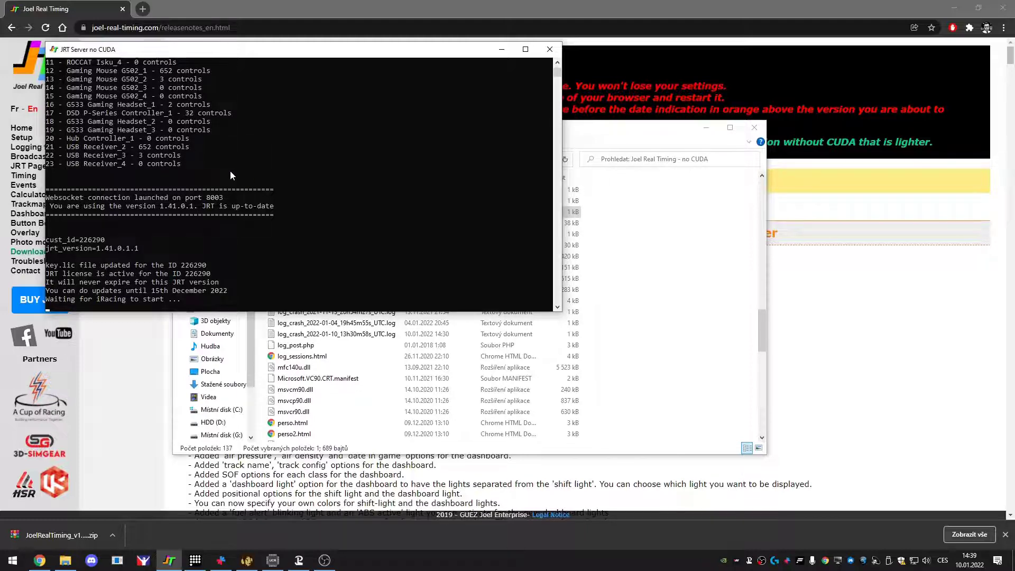
{"action": "left_click_drag", "start_coordinate": [558, 78], "coordinate": [558, 73]}
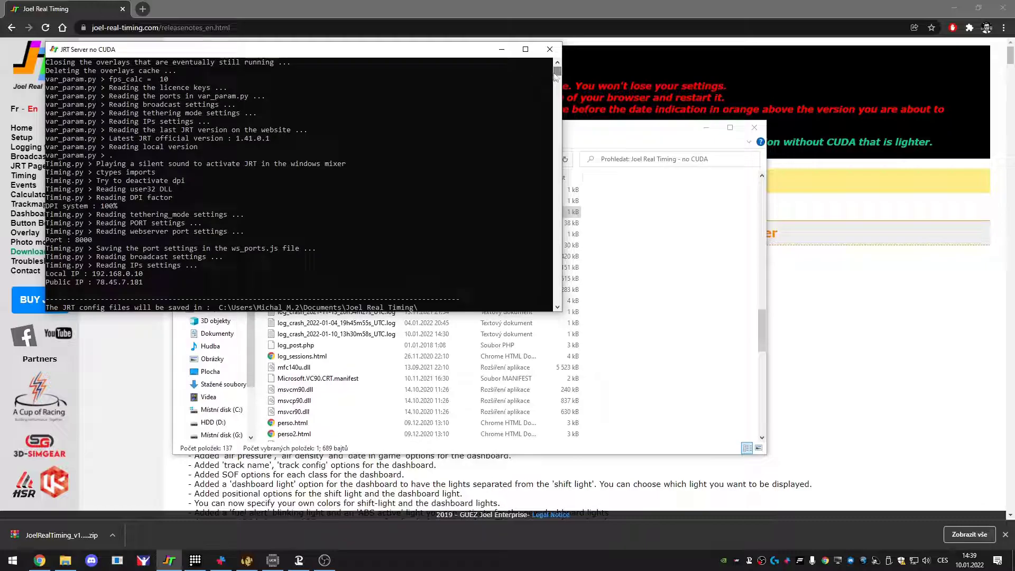